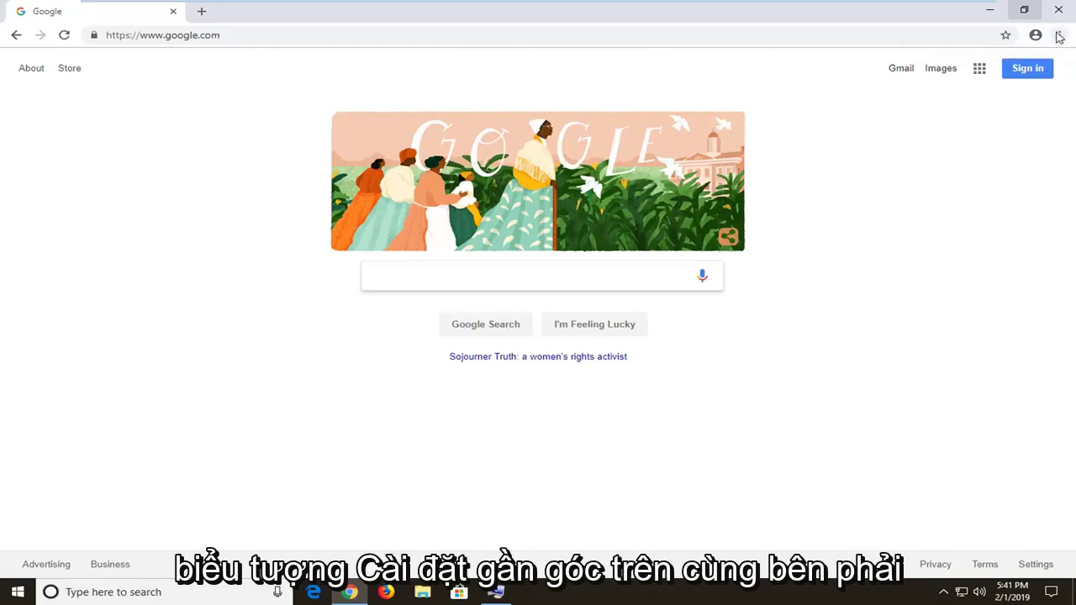
Open About Google Chrome from the Help submenu of the Chrome menu
click(1060, 35)
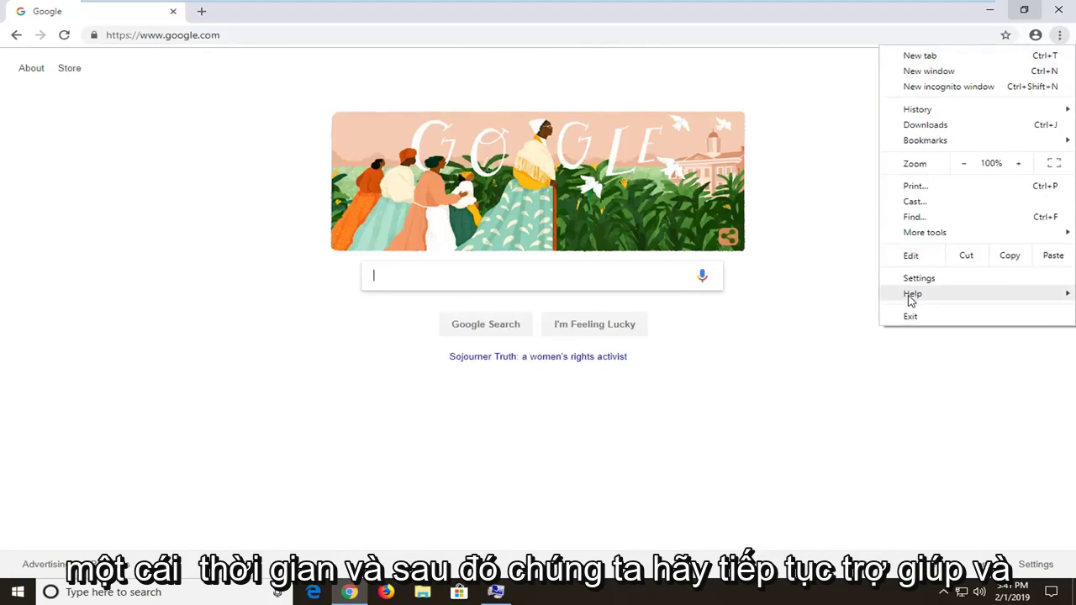
mouse_move(913, 293)
click(778, 294)
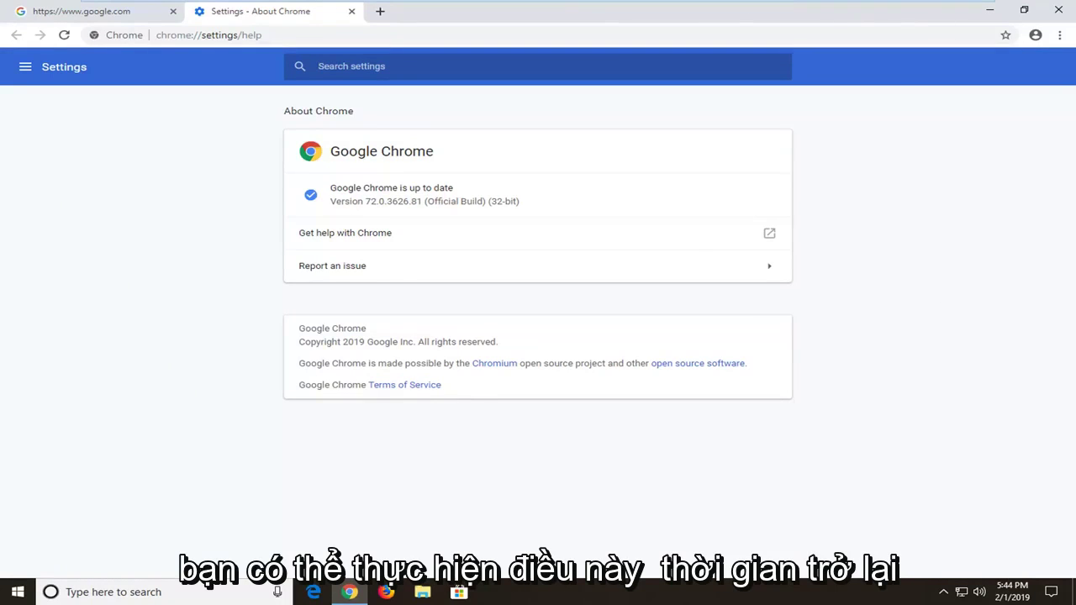
Open Chrome Settings, expand Advanced, and scroll down to Content settings
click(1061, 36)
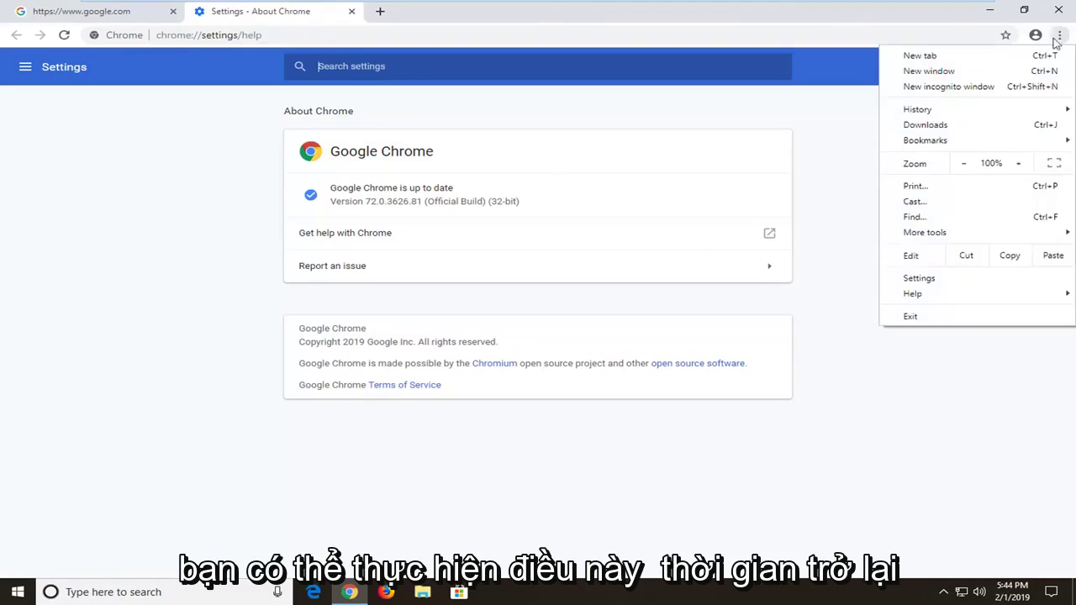
click(919, 281)
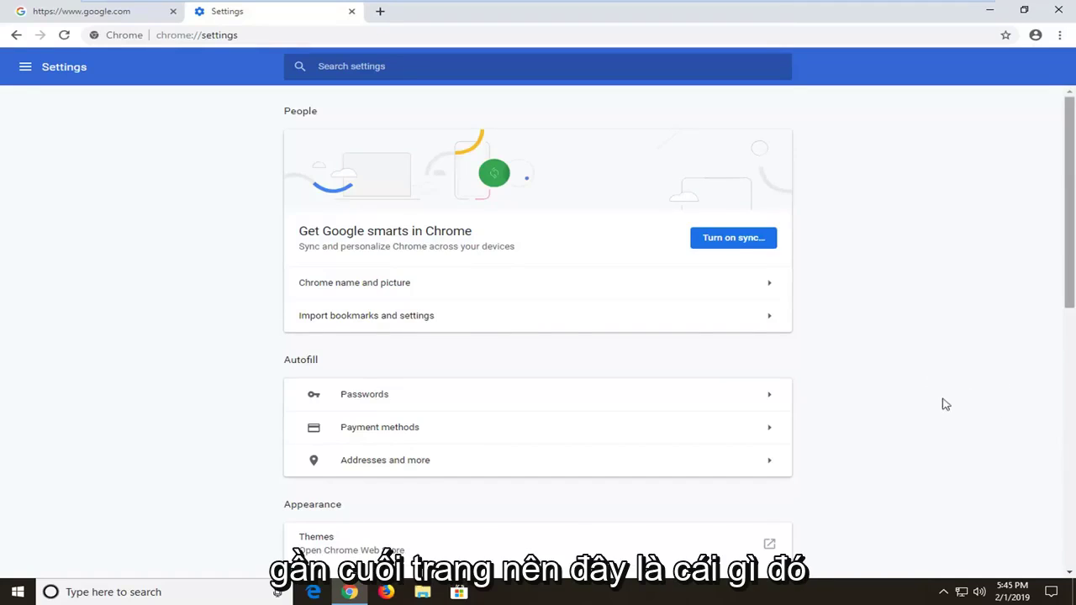
scroll(966, 361, down, 2)
scroll(1009, 394, down, 5)
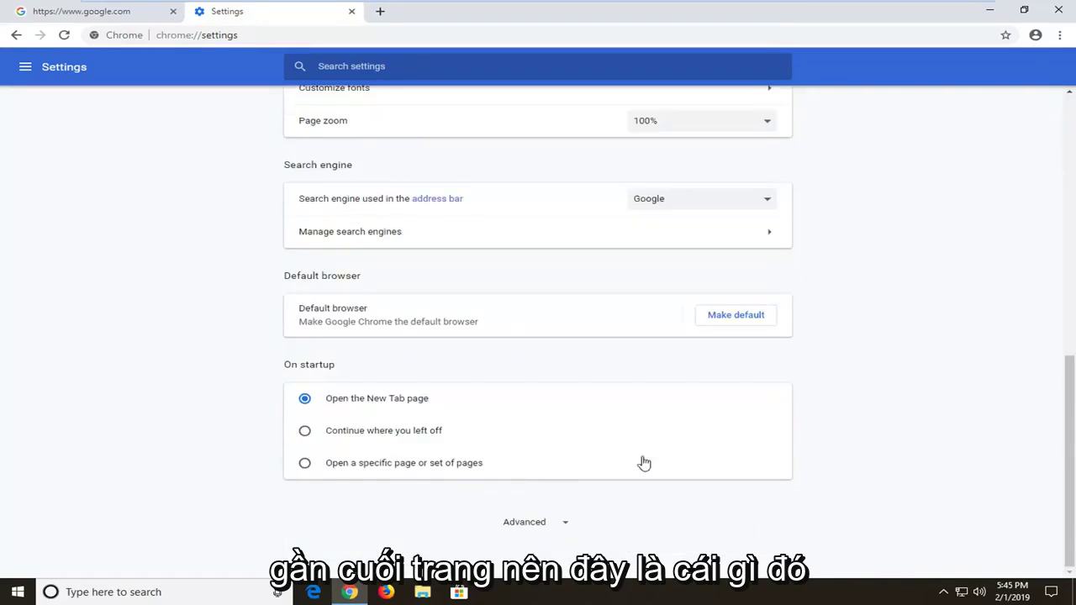
click(523, 523)
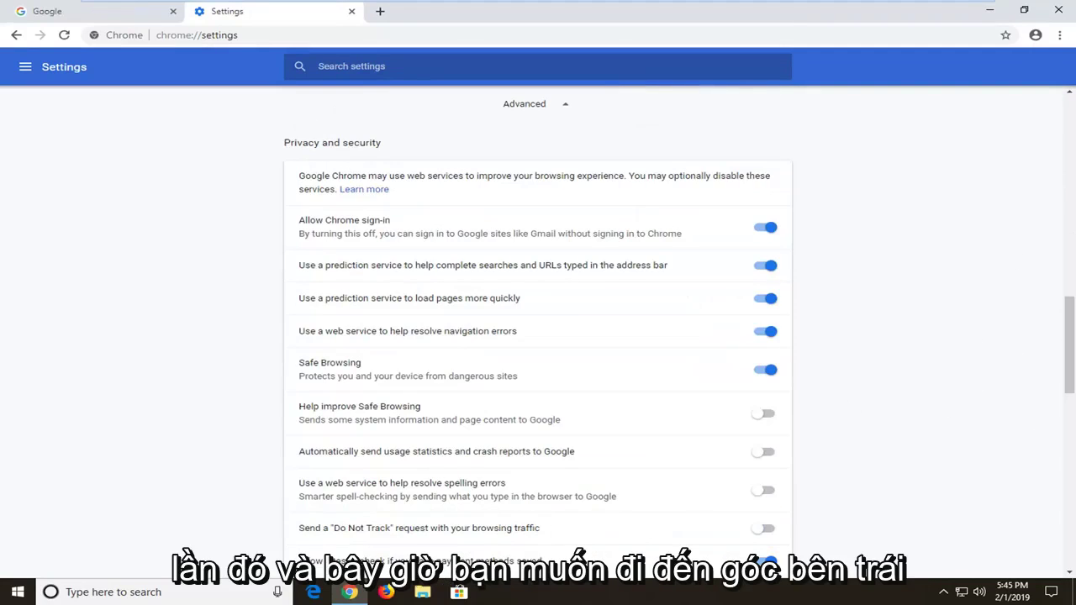
scroll(355, 293, down, 3)
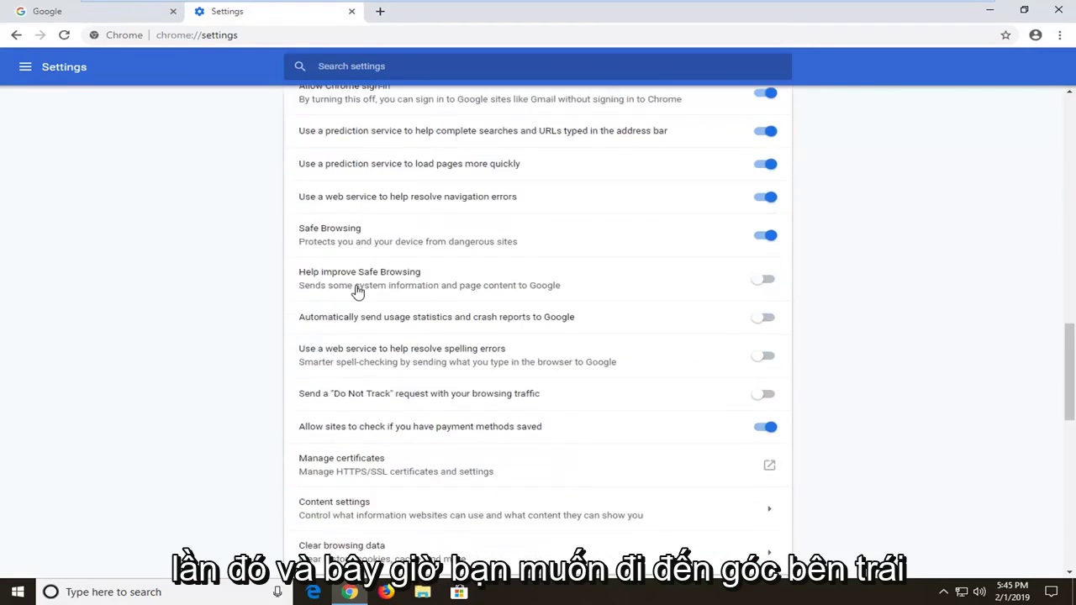
scroll(355, 336, down, 1)
scroll(348, 336, down, 3)
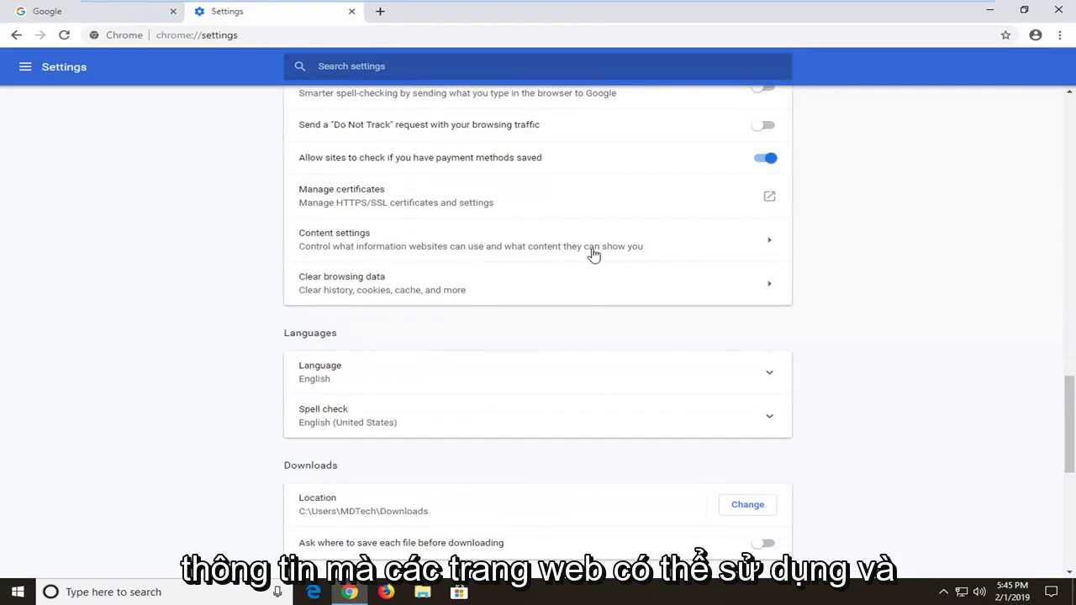
Open Content settings and scroll the permissions list down to PDF documents
click(559, 252)
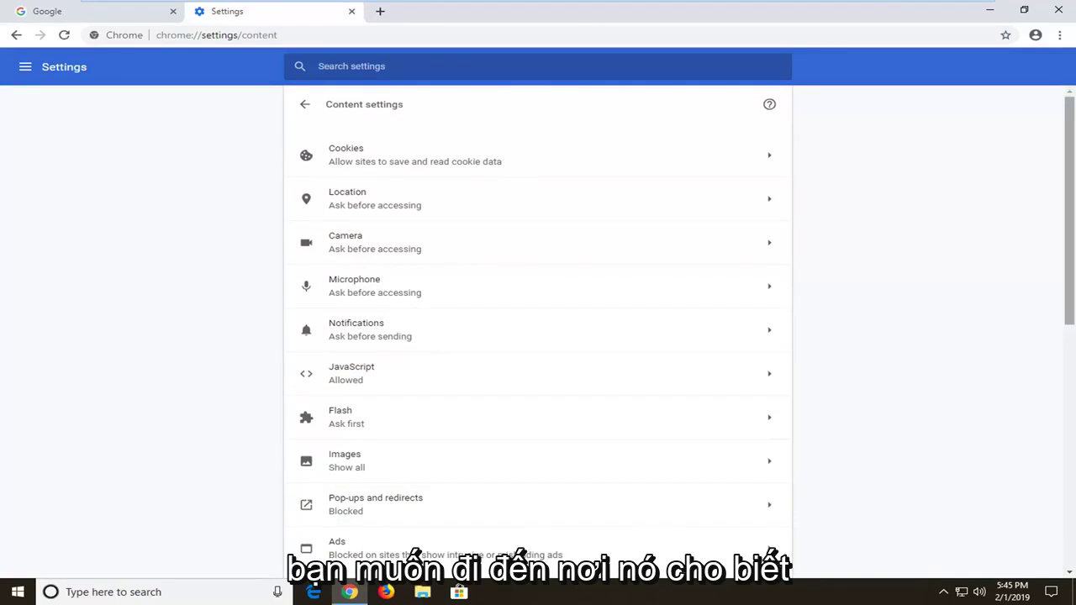
scroll(374, 369, down, 1)
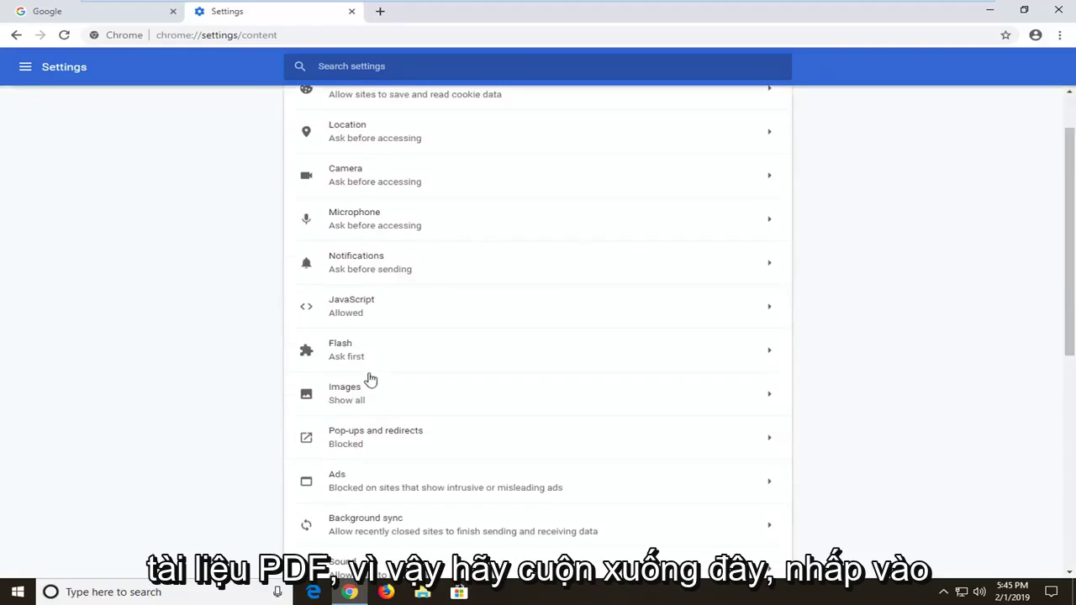
scroll(371, 395, down, 1)
scroll(372, 410, down, 2)
scroll(373, 412, down, 2)
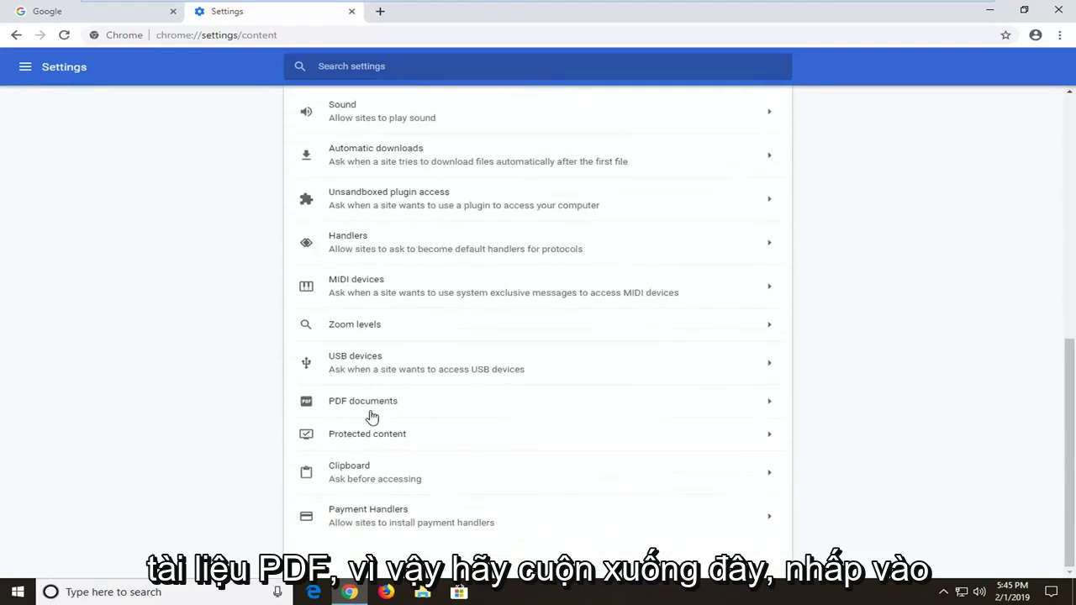
Turn on 'Download PDF files instead of automatically opening them in Chrome' under PDF documents
click(362, 405)
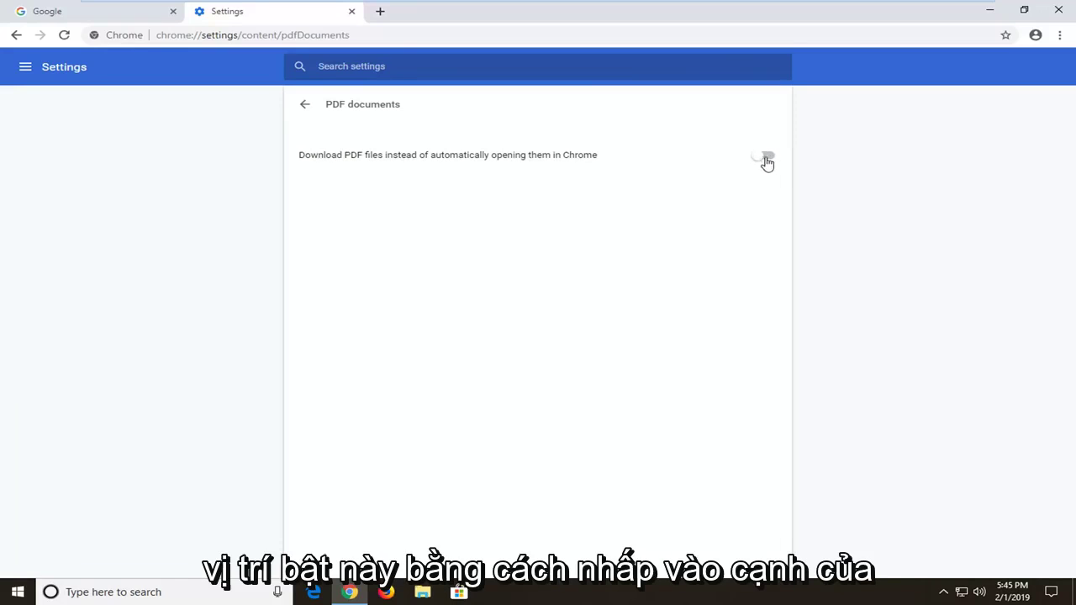
click(763, 159)
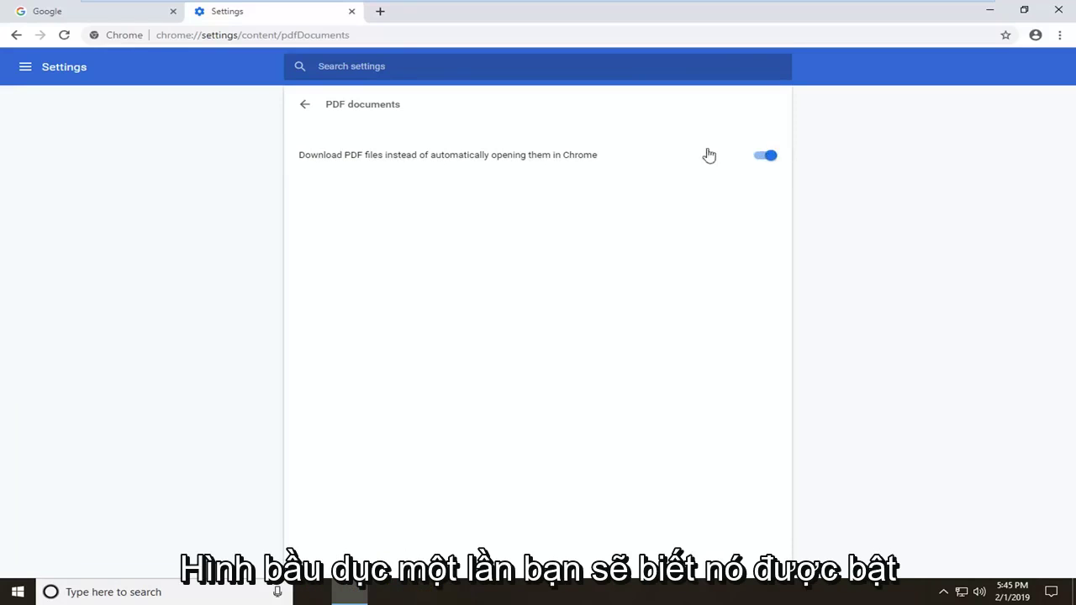